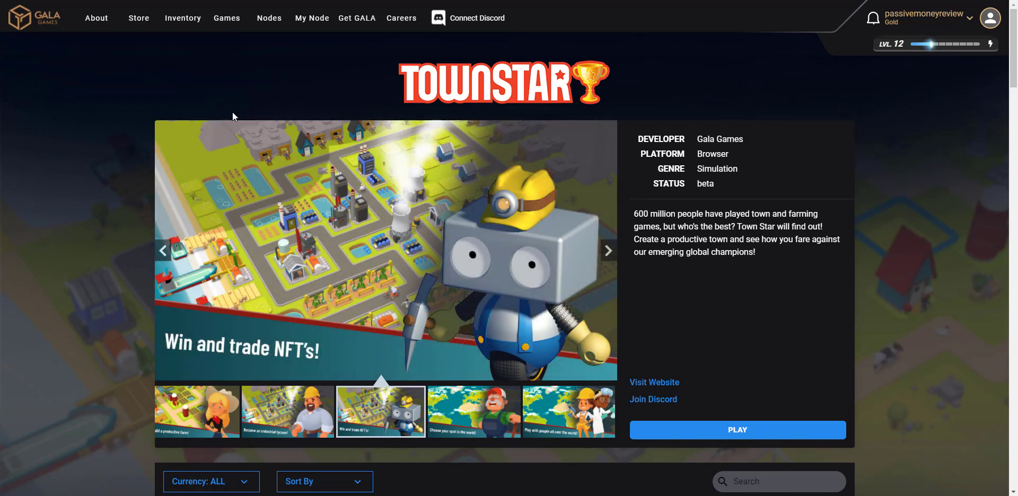
Open the Gala Games Inventory to view balances (0.002503 ETH) and owned NFTs.
{"action": "left_click", "coordinate": [190, 22]}
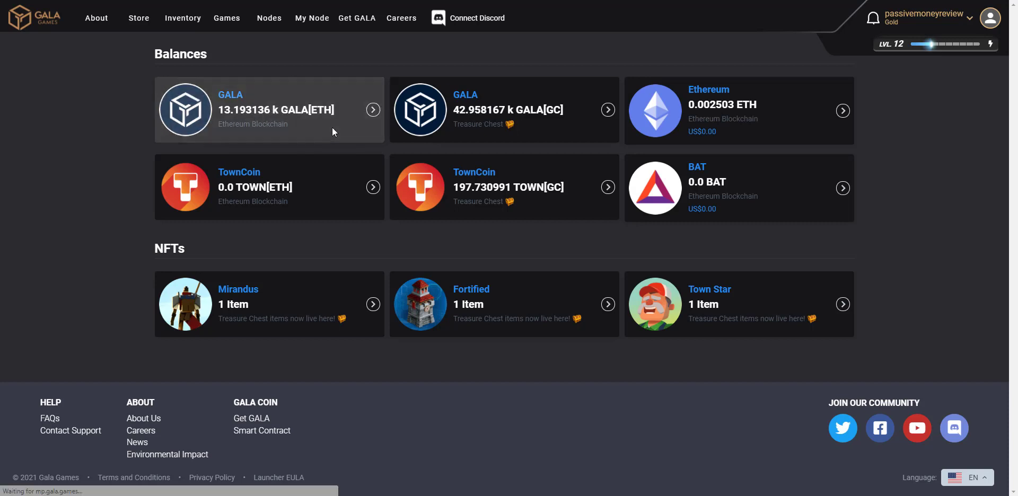
Try sending GALA[ETH], then close the send form after the 'You need ETH' gas notice.
{"action": "left_click", "coordinate": [257, 111]}
{"action": "left_click", "coordinate": [536, 115]}
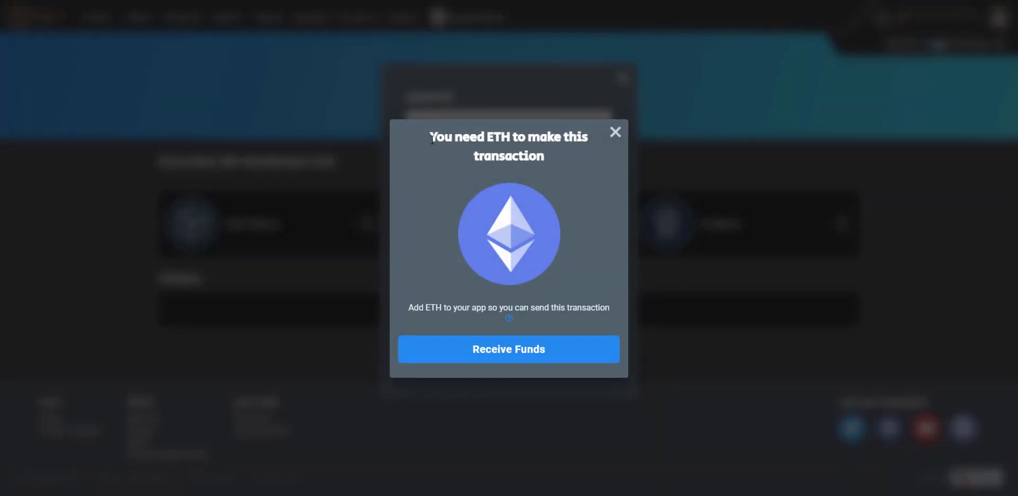
{"action": "left_click", "coordinate": [615, 131]}
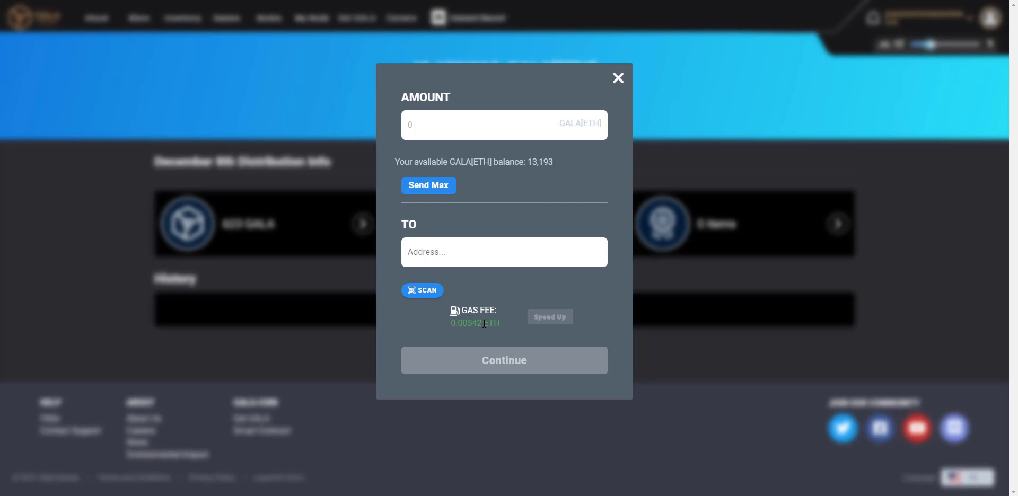
{"action": "left_click", "coordinate": [619, 78]}
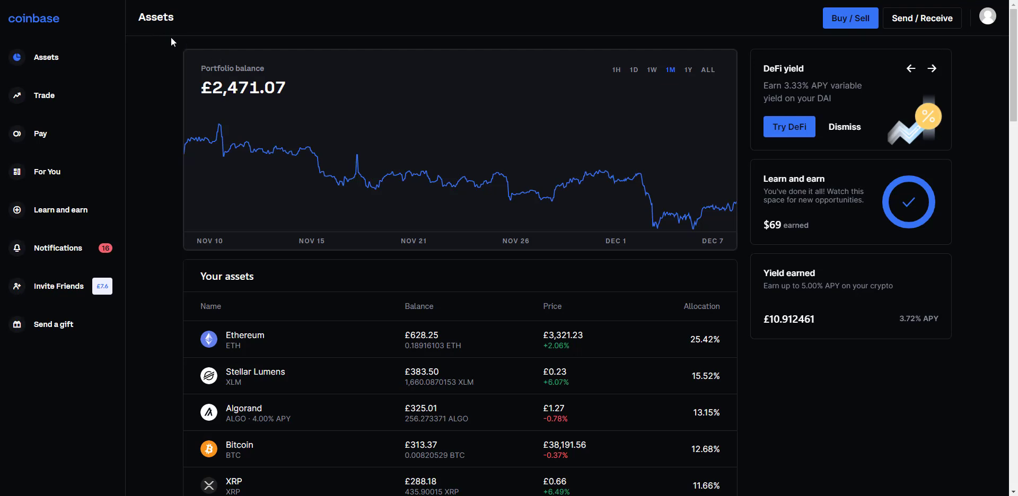
Open Coinbase Buy / Sell and switch the purchase asset from Bitcoin to Ethereum.
{"action": "left_click", "coordinate": [828, 19]}
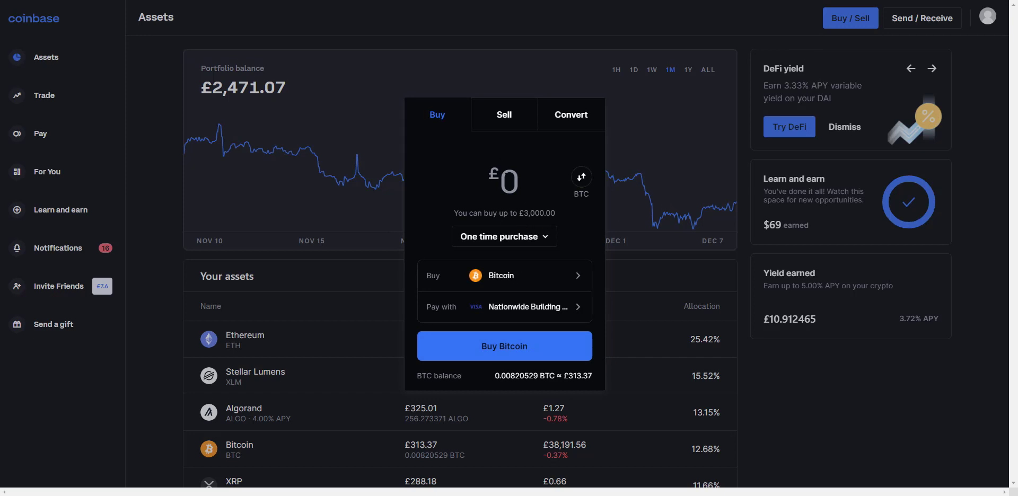
{"action": "left_click", "coordinate": [504, 277]}
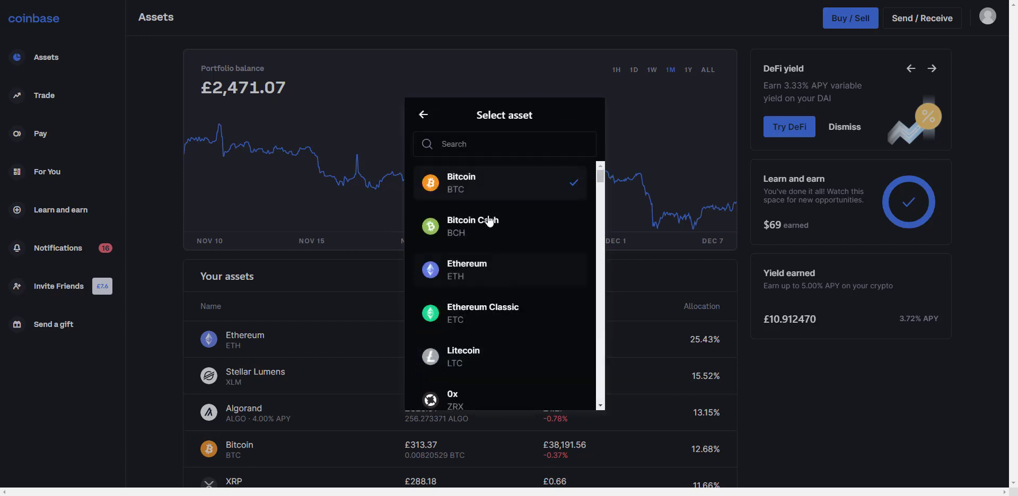
{"action": "left_click", "coordinate": [499, 273]}
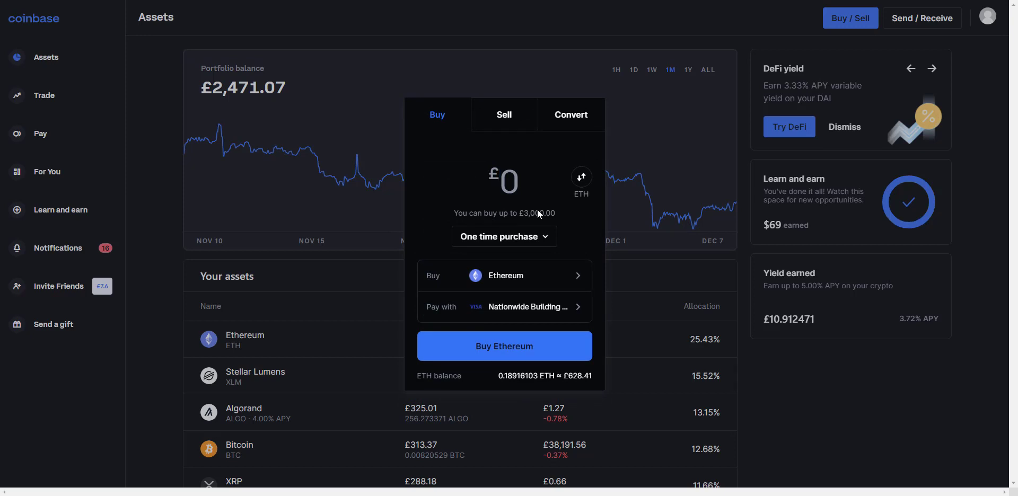
Enter £100 and preview the order for 0.02879617 ETH with a £3.84 fee.
{"action": "type", "text": "100"}
{"action": "key", "text": "Return"}
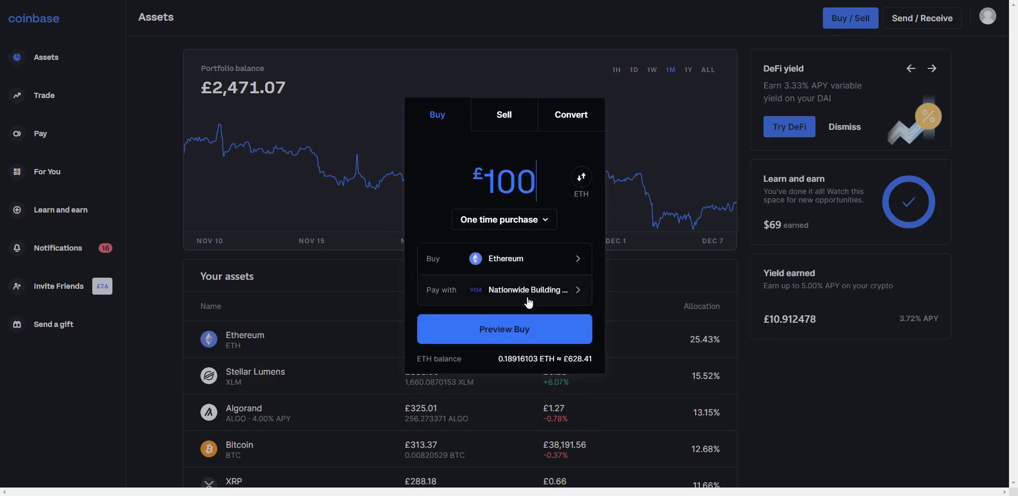
{"action": "left_click", "coordinate": [518, 338]}
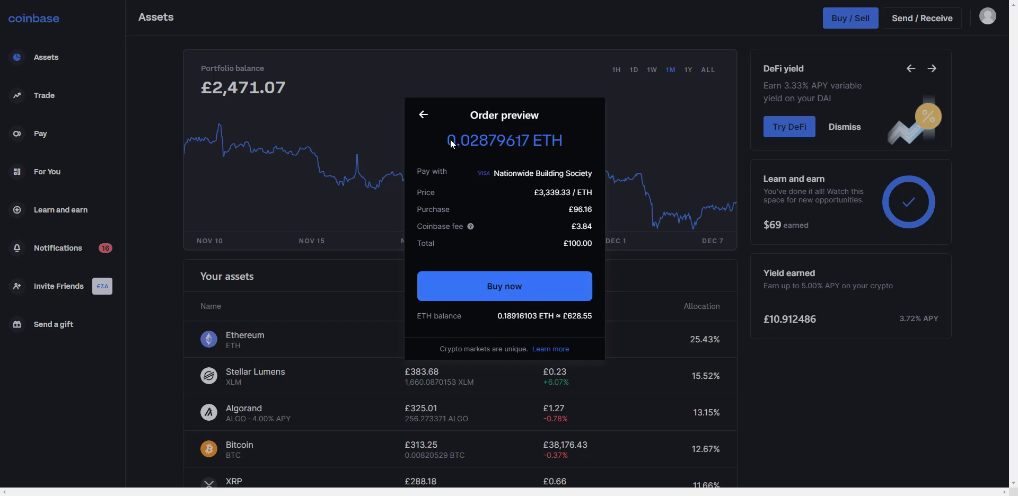
Confirm the £100 buy, raising the ETH balance to 0.2179572 ETH.
{"action": "left_click", "coordinate": [513, 298]}
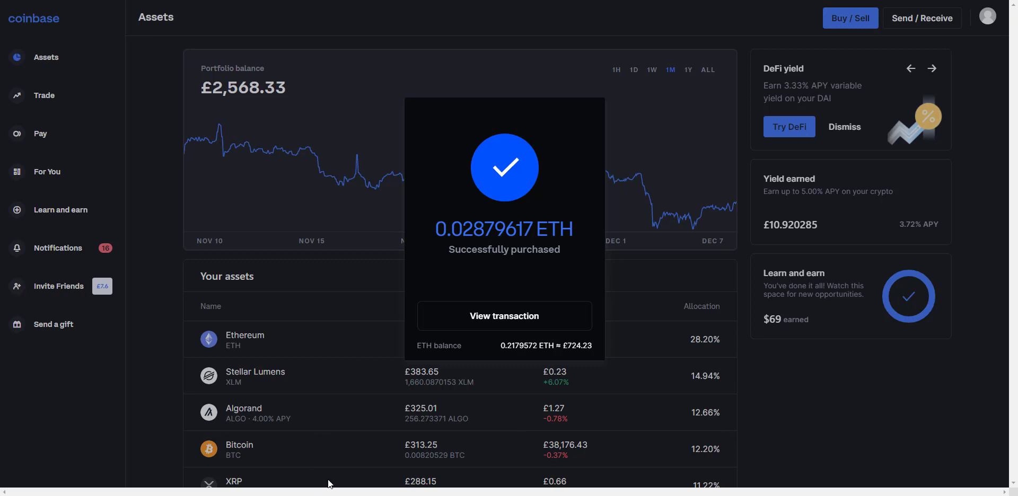
Note the purchased amount 0.02879617 in a new Notepad window, then move it aside.
{"action": "right_click", "coordinate": [338, 493]}
{"action": "left_click", "coordinate": [327, 453]}
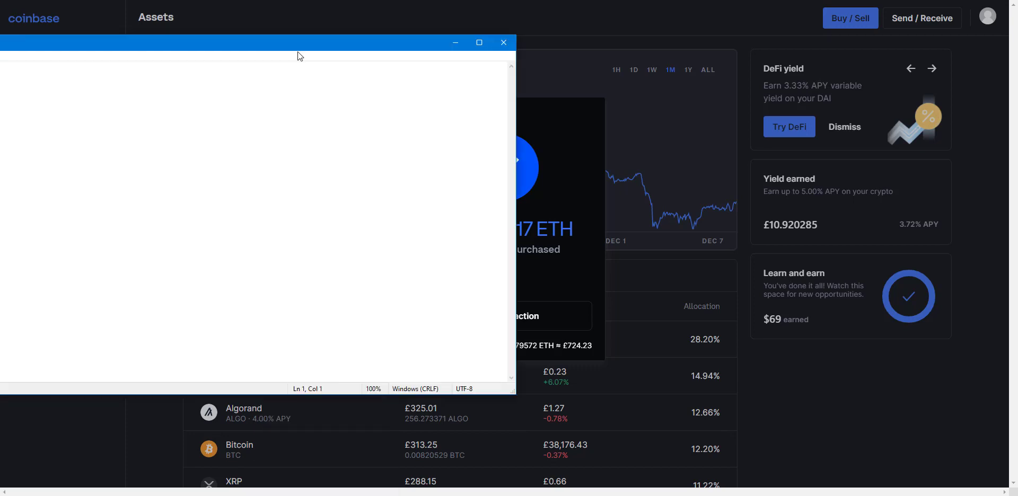
{"action": "left_click_drag", "start_coordinate": [298, 52], "coordinate": [503, 268]}
{"action": "type", "text": "0.0287"}
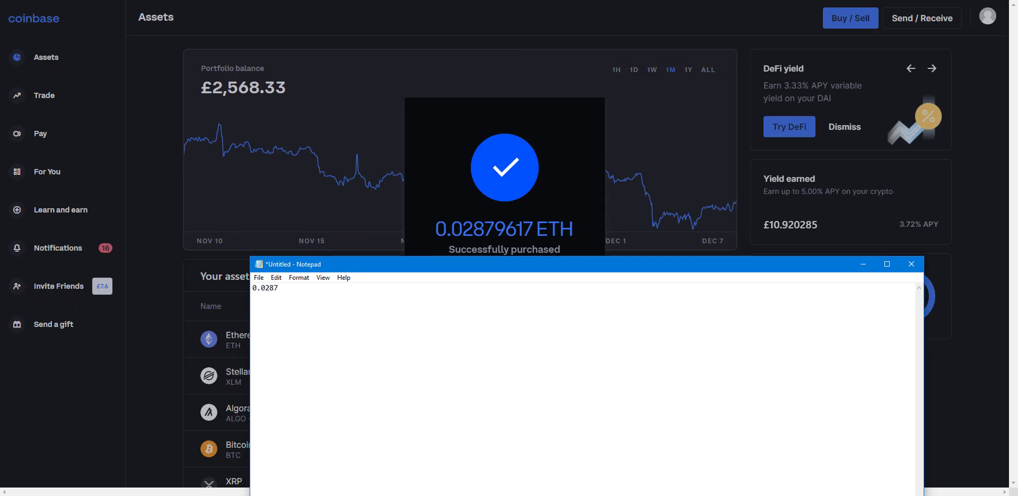
{"action": "type", "text": "9617"}
{"action": "left_click_drag", "start_coordinate": [555, 264], "coordinate": [1017, 266]}
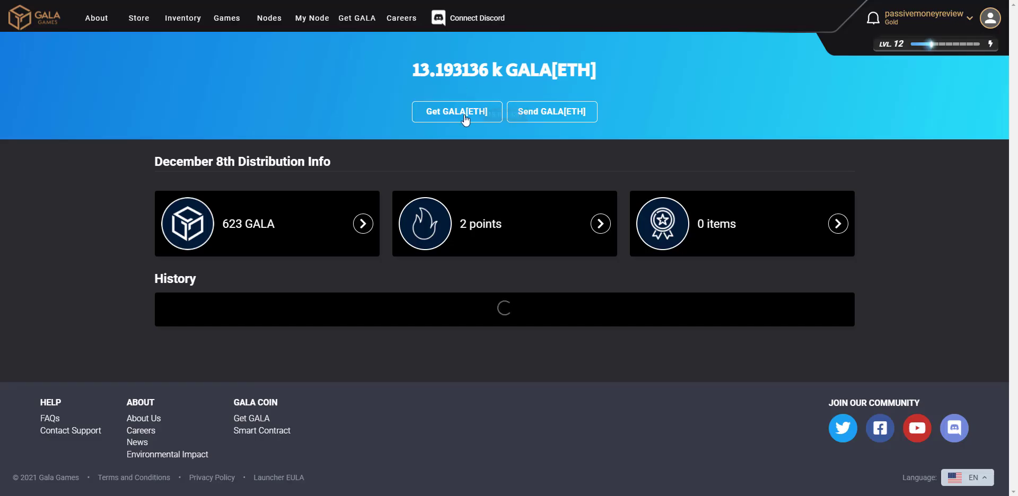
Copy the Gala Games Ethereum wallet's receiving address from its Get ETH window.
{"action": "left_click", "coordinate": [169, 19]}
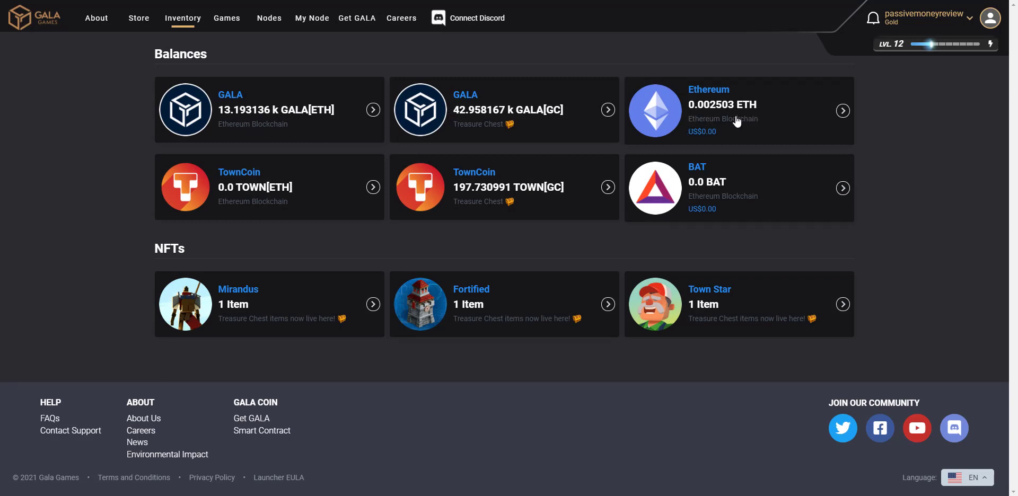
{"action": "left_click", "coordinate": [737, 121]}
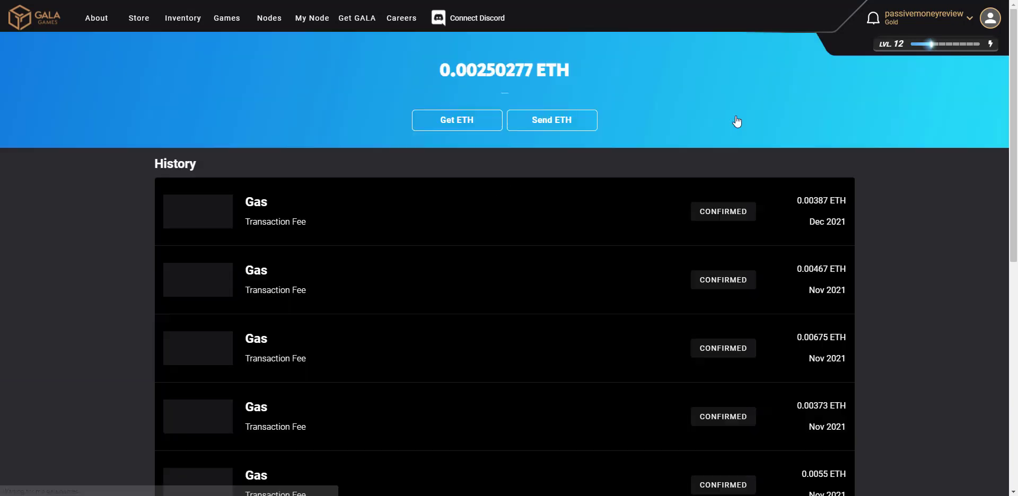
{"action": "left_click", "coordinate": [464, 123]}
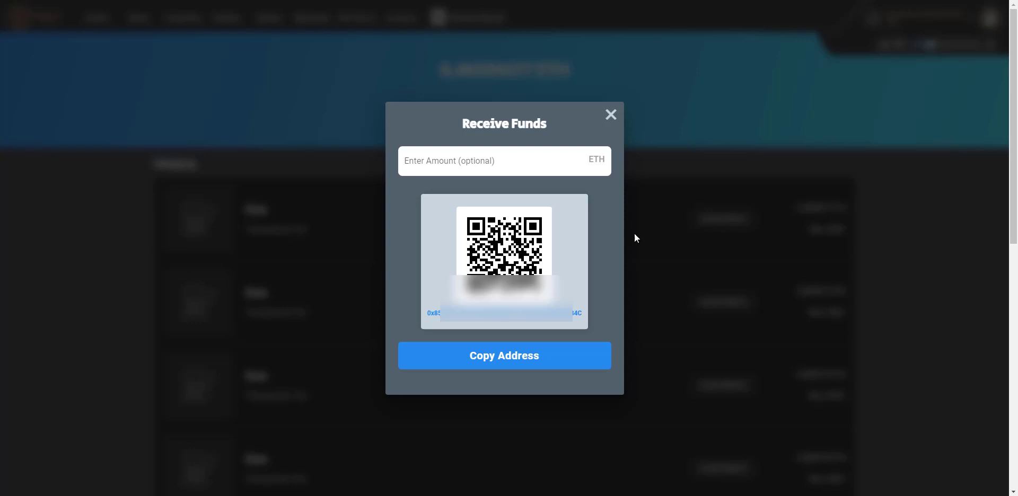
{"action": "left_click", "coordinate": [522, 359]}
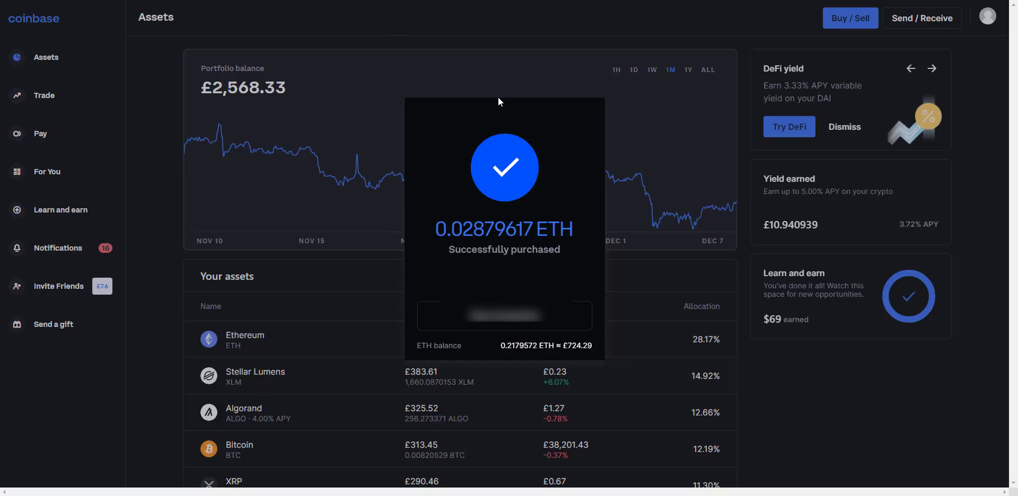
Fill in a Coinbase Send of £96 ETH to the pasted Gala Games ETH address.
{"action": "left_click", "coordinate": [662, 180]}
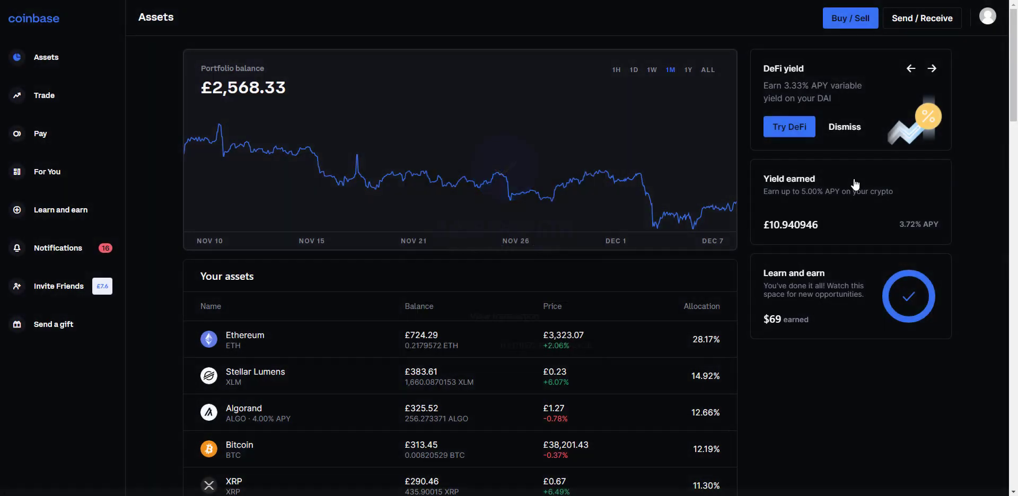
{"action": "left_click", "coordinate": [918, 24]}
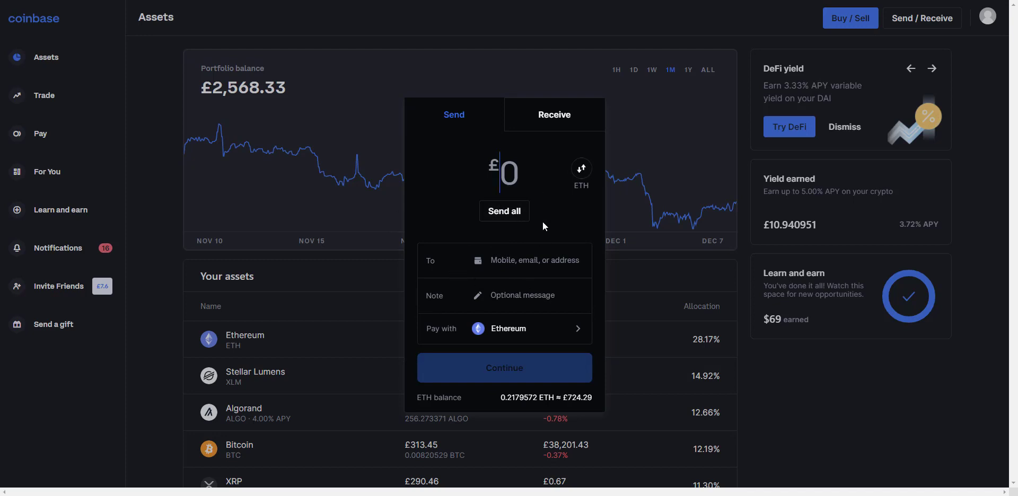
{"action": "type", "text": "95"}
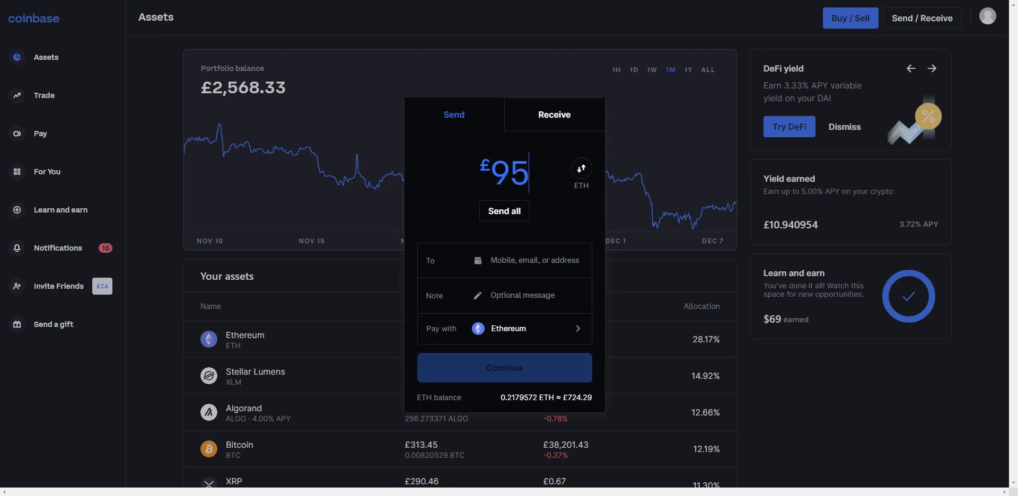
{"action": "key", "text": "ctrl+a"}
{"action": "type", "text": "96"}
{"action": "left_click", "coordinate": [491, 261]}
{"action": "key", "text": "ctrl+v"}
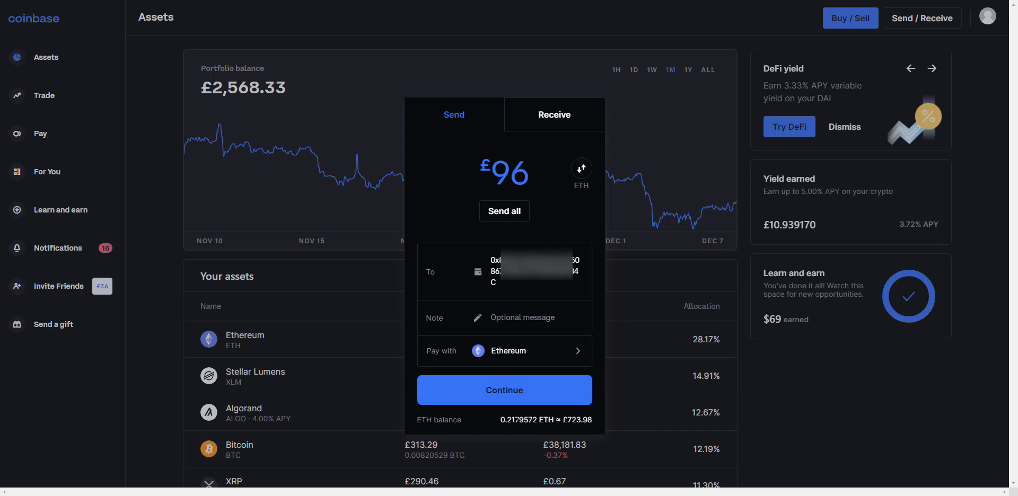
Review the £96.00 (0.02890019 ETH) transfer with 0.001617 ETH fee, £101.37 total.
{"action": "left_click", "coordinate": [514, 393]}
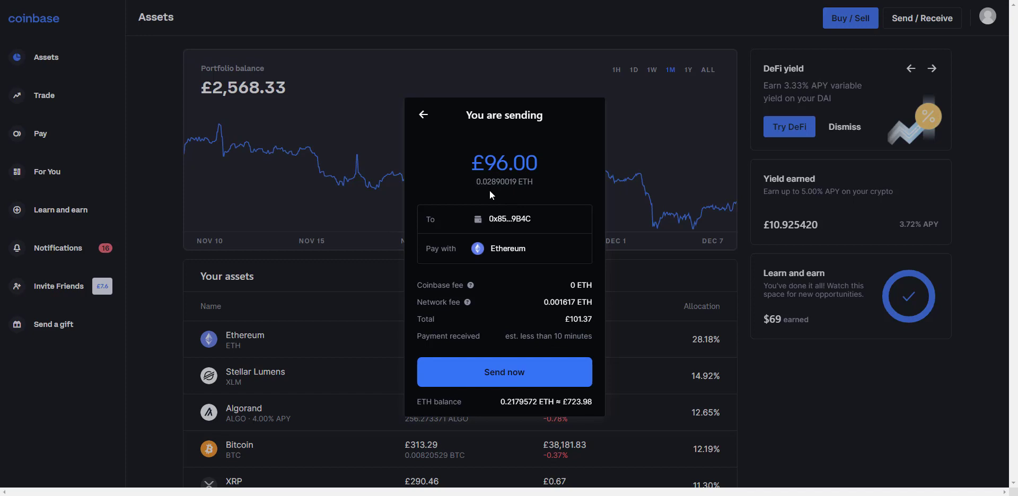
Send the 0.02890019 ETH, confirming with the authenticator 2-step verification code.
{"action": "left_click", "coordinate": [509, 373]}
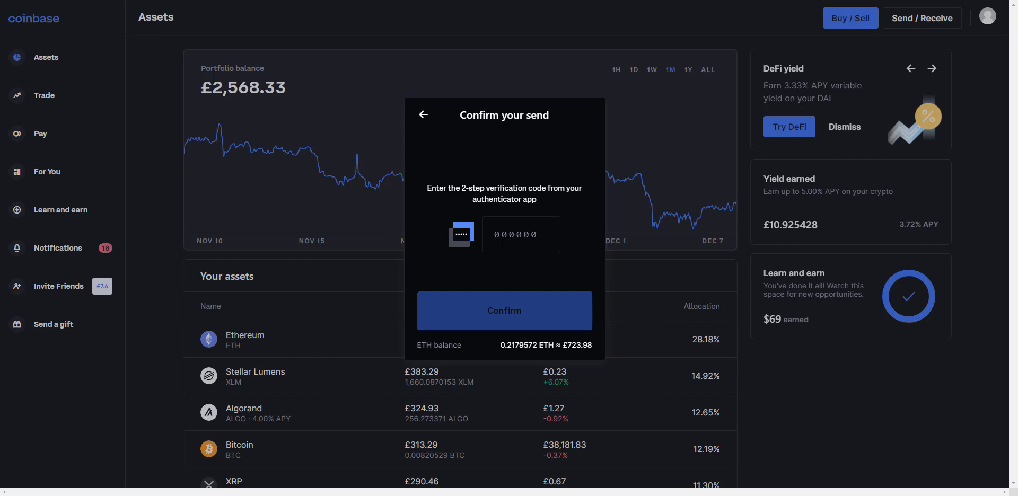
{"action": "left_click", "coordinate": [503, 242]}
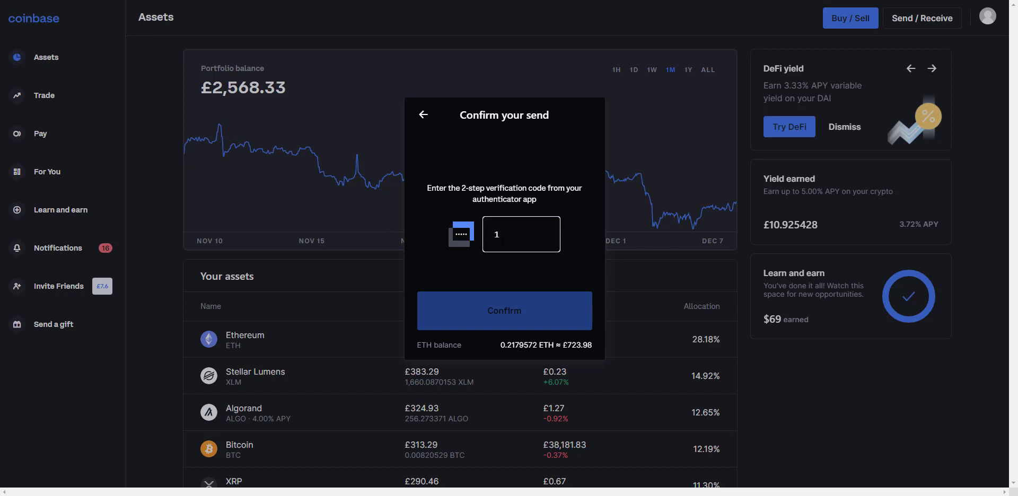
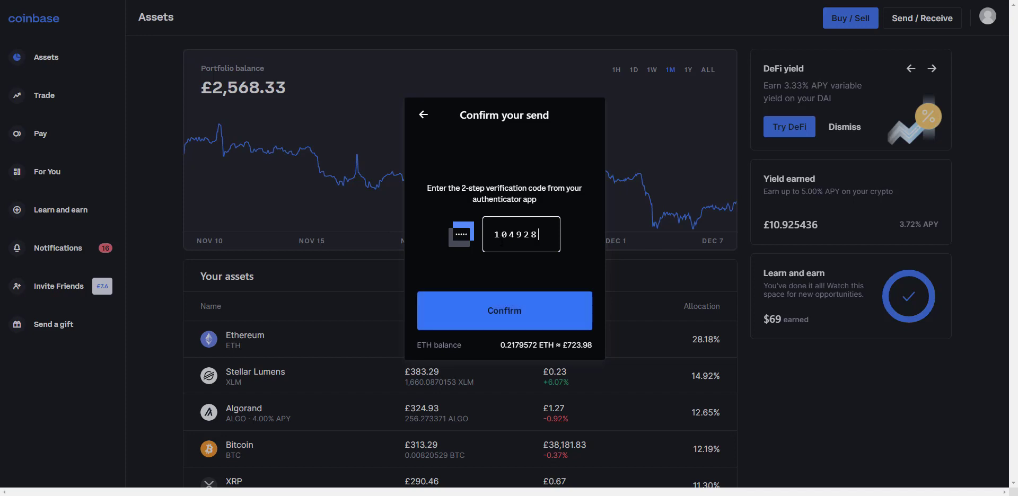
{"action": "left_click", "coordinate": [503, 318]}
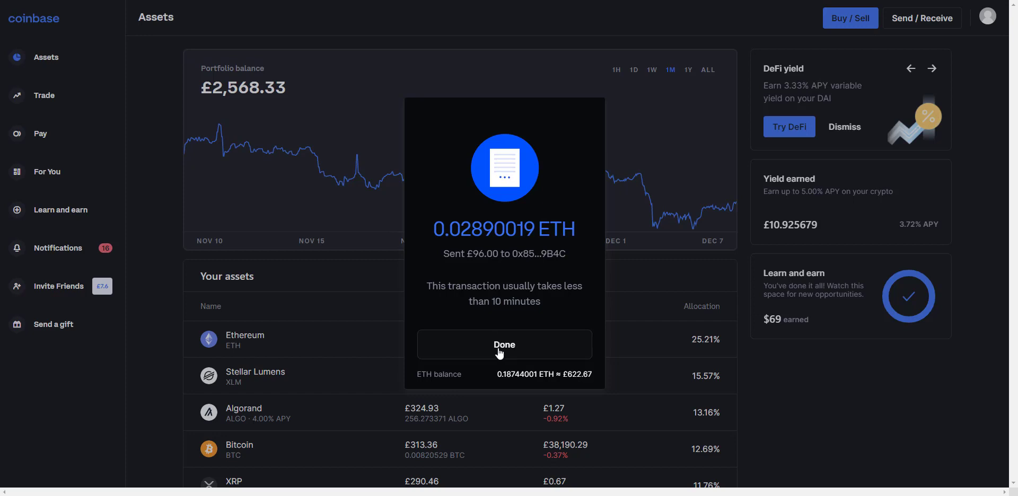
Close the sent summary and the Receive Funds dialog, returning to the Gala Games home page.
{"action": "left_click", "coordinate": [512, 345]}
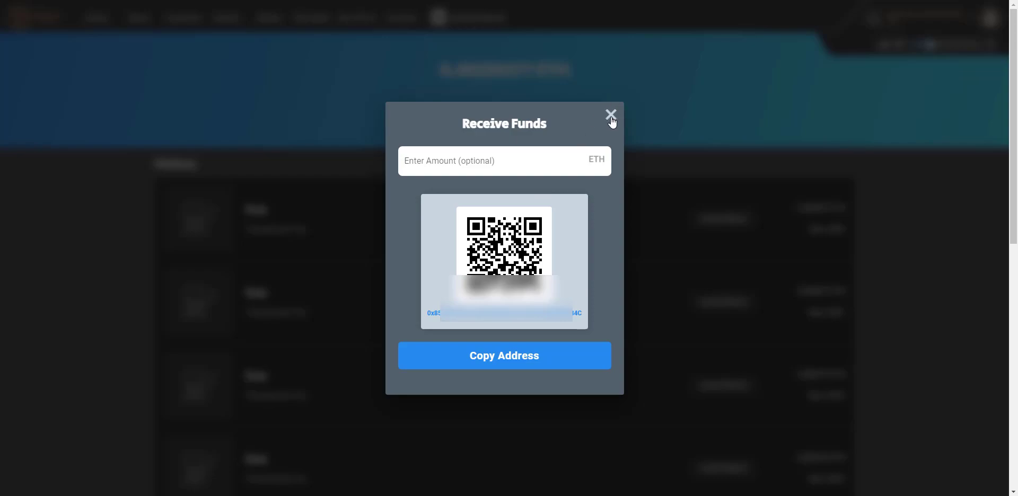
{"action": "left_click", "coordinate": [611, 115]}
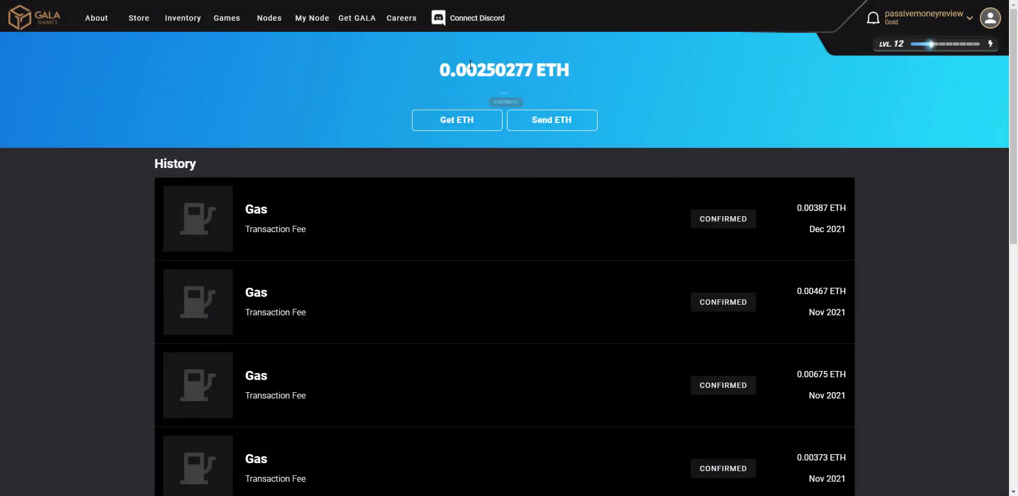
{"action": "left_click", "coordinate": [181, 19]}
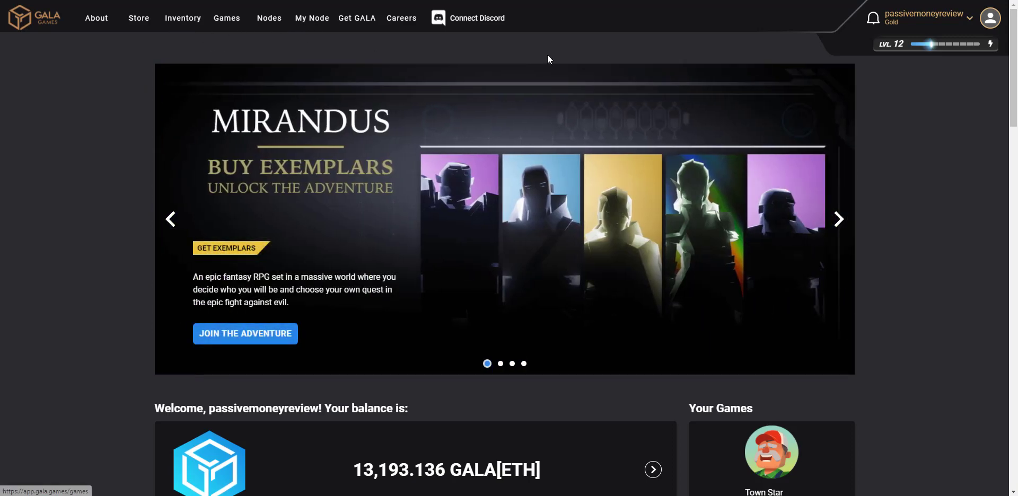
Confirm the +0.0289 ETH deposit in Recent Activity and the Ethereum wallet's 0.03140296 ETH balance.
{"action": "left_click", "coordinate": [874, 21]}
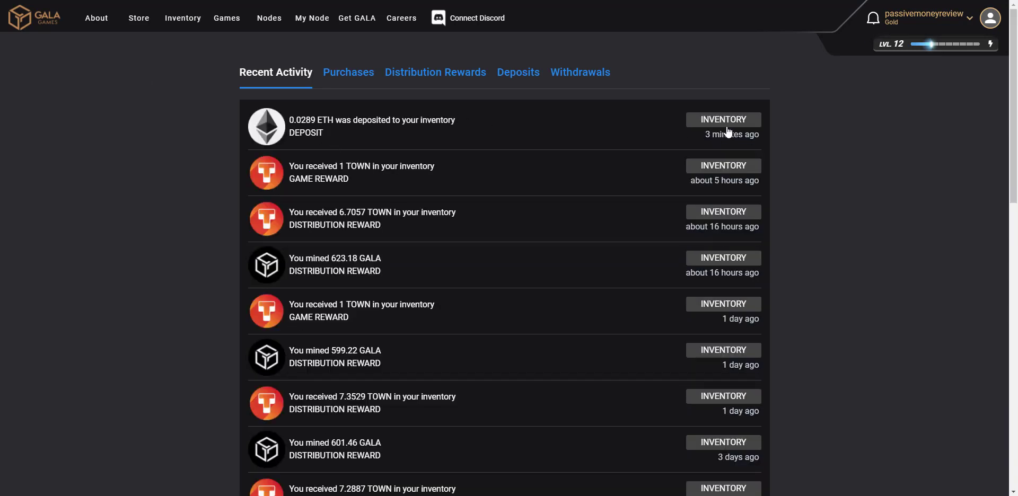
{"action": "left_click", "coordinate": [183, 22]}
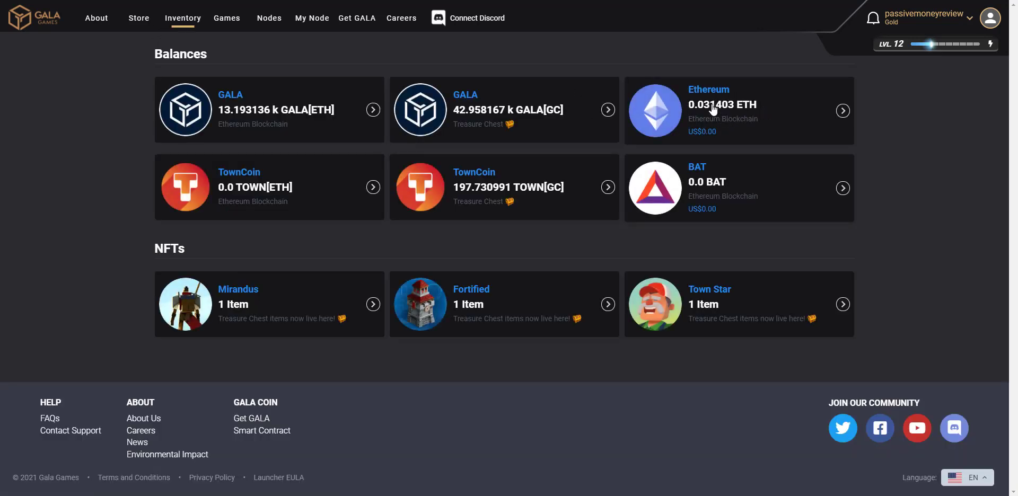
{"action": "left_click", "coordinate": [755, 109]}
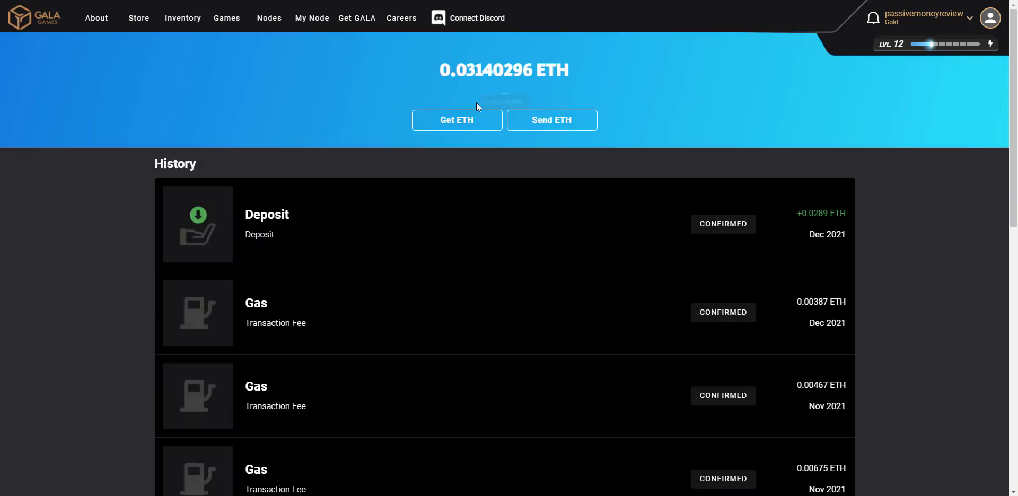